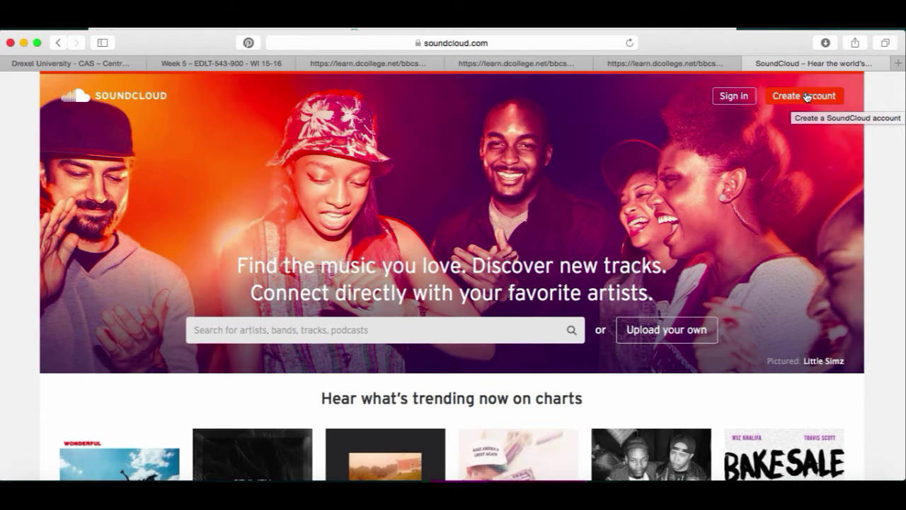
Sign in to the existing SoundCloud account with the saved email address and password
click(734, 99)
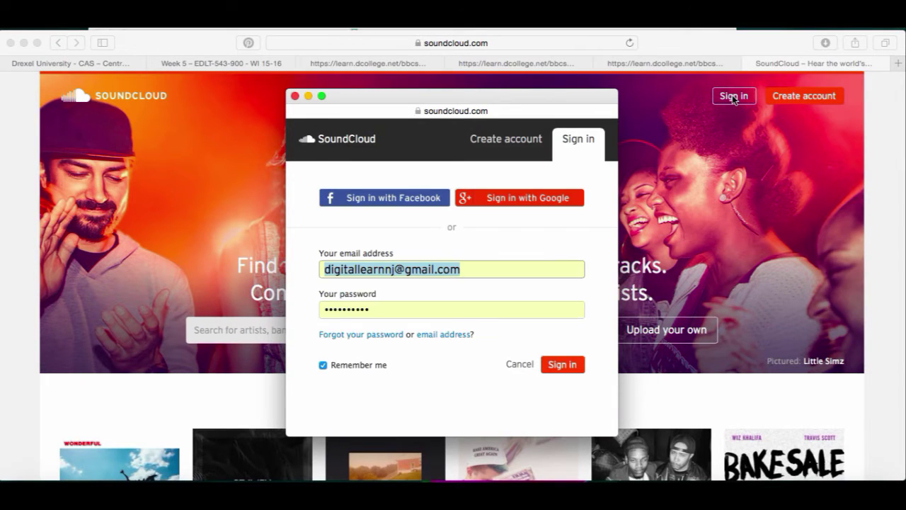
click(500, 144)
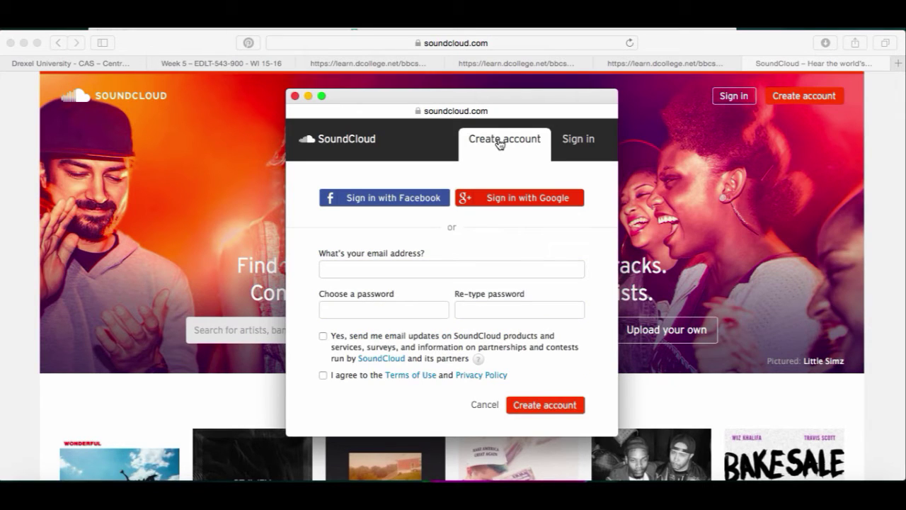
click(582, 143)
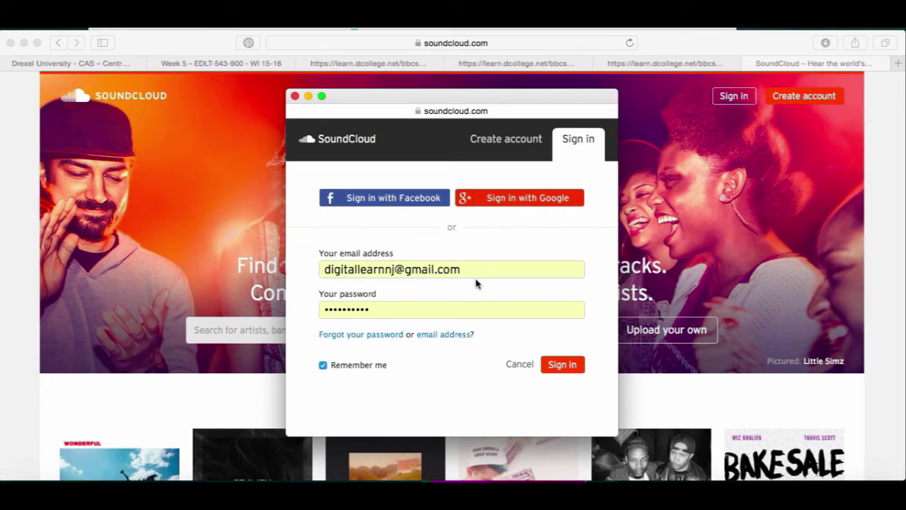
click(576, 367)
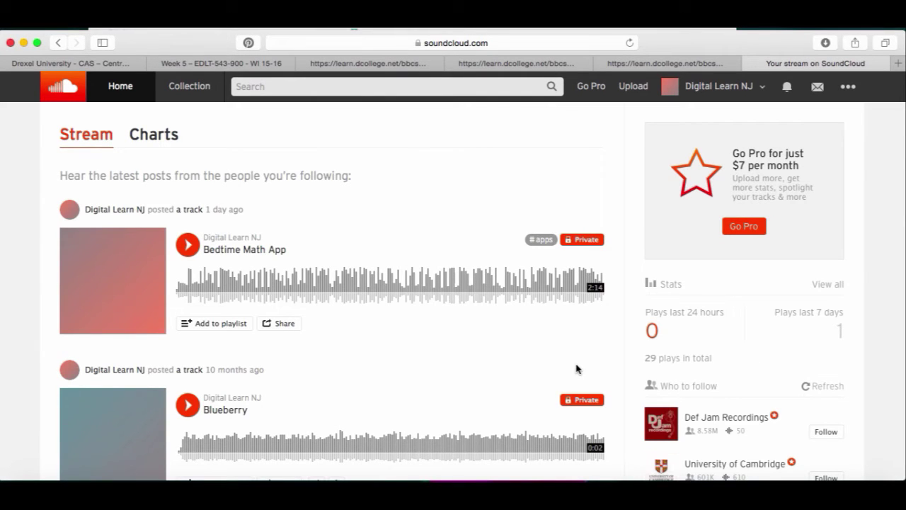
Look through the tracks posted in the account's stream
scroll(463, 359, down, 2)
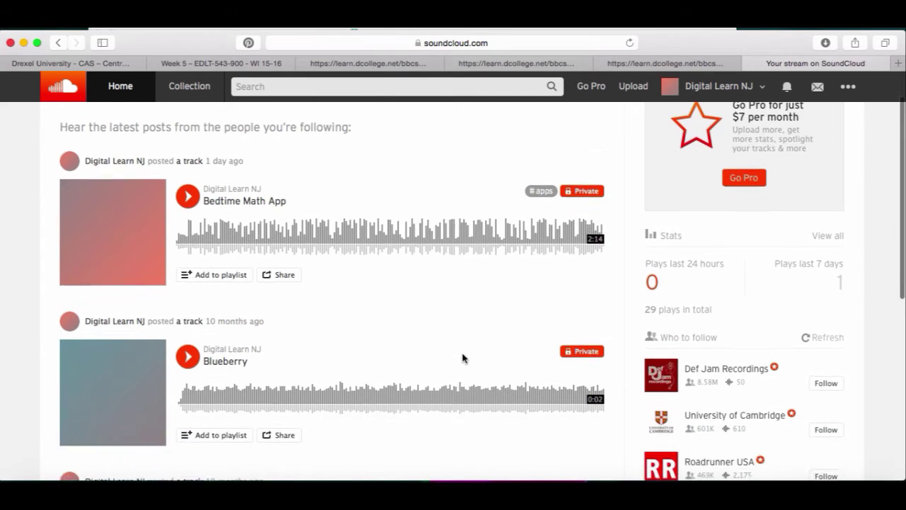
scroll(463, 359, down, 4)
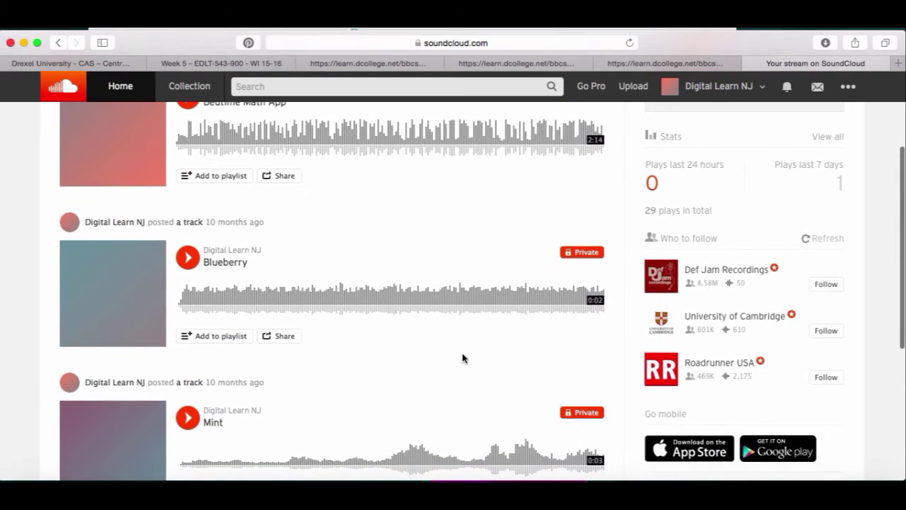
scroll(463, 358, down, 2)
scroll(463, 358, up, 7)
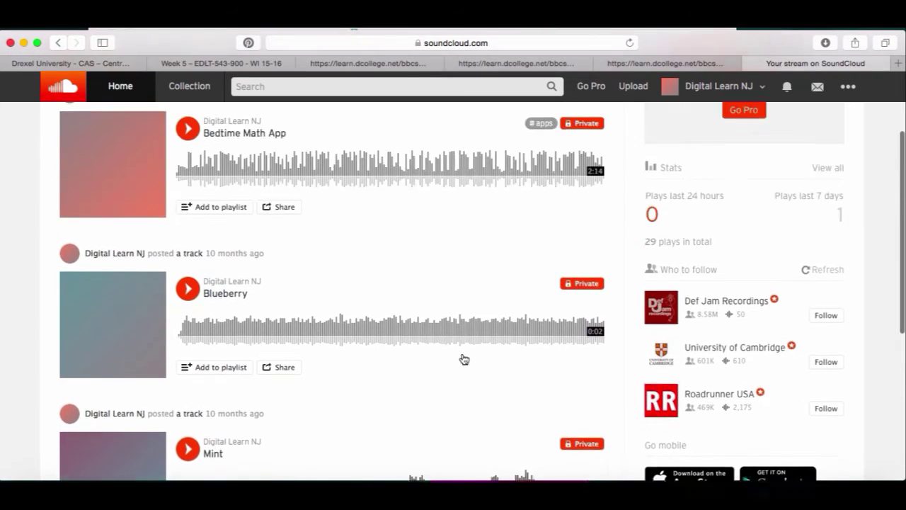
scroll(464, 359, down, 11)
scroll(463, 359, up, 5)
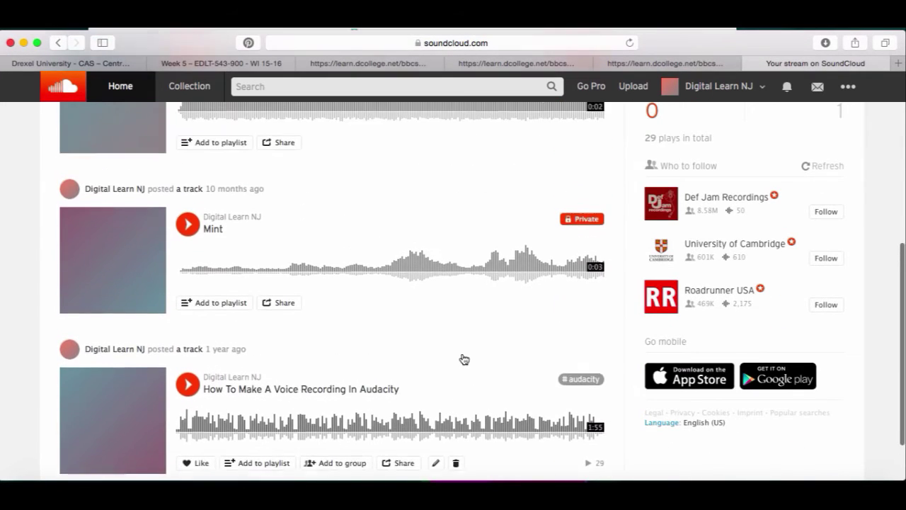
scroll(464, 359, up, 6)
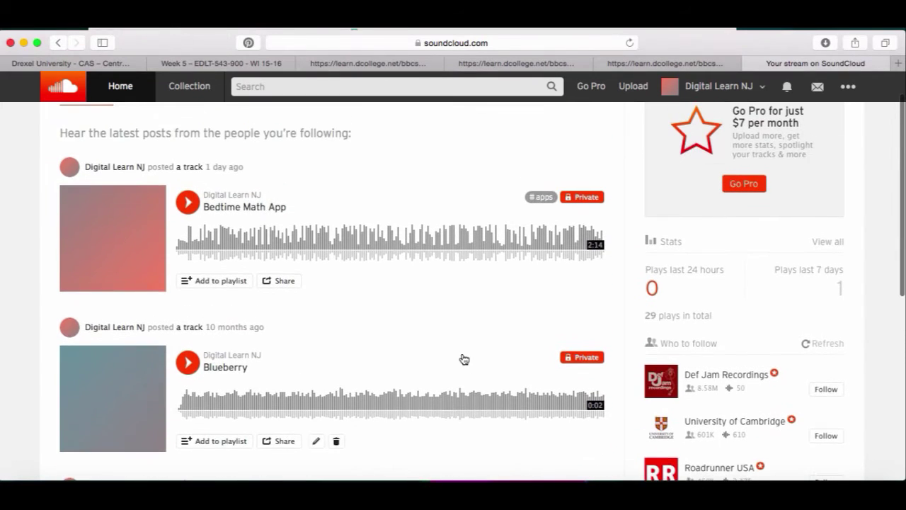
scroll(463, 358, up, 1)
mouse_move(287, 267)
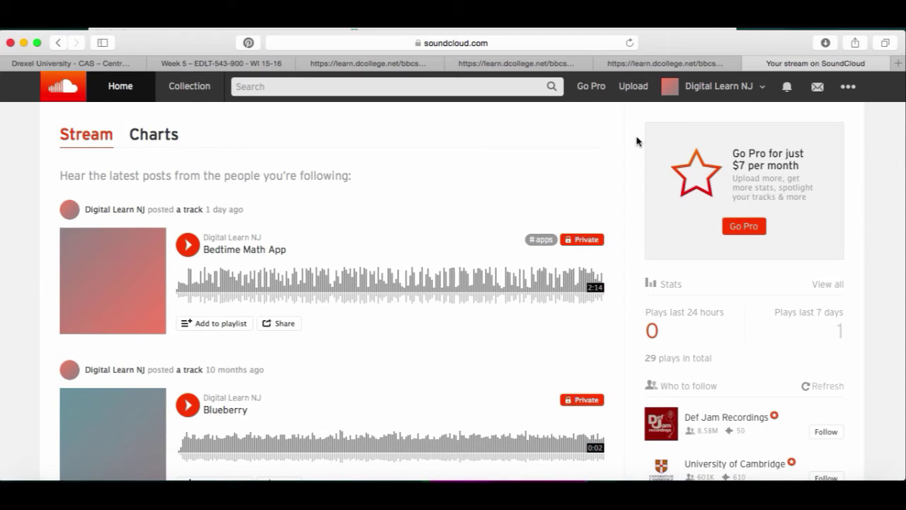
Upload the audio file Rosa Parks Audio.mp3 from the Creative Cloud Files folder
click(635, 88)
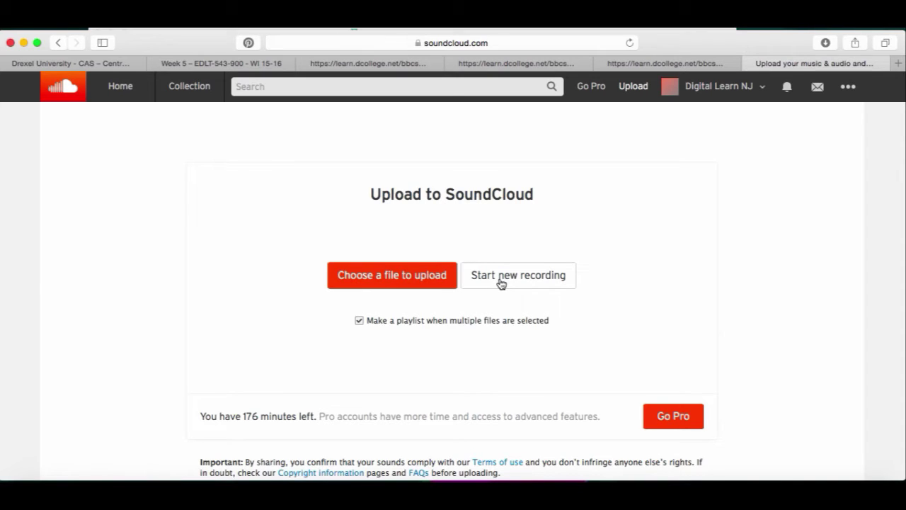
click(399, 278)
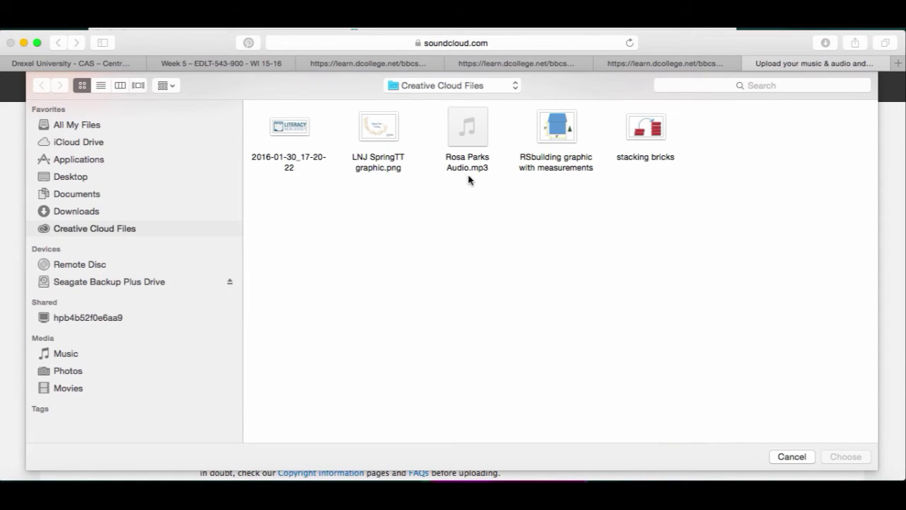
click(481, 137)
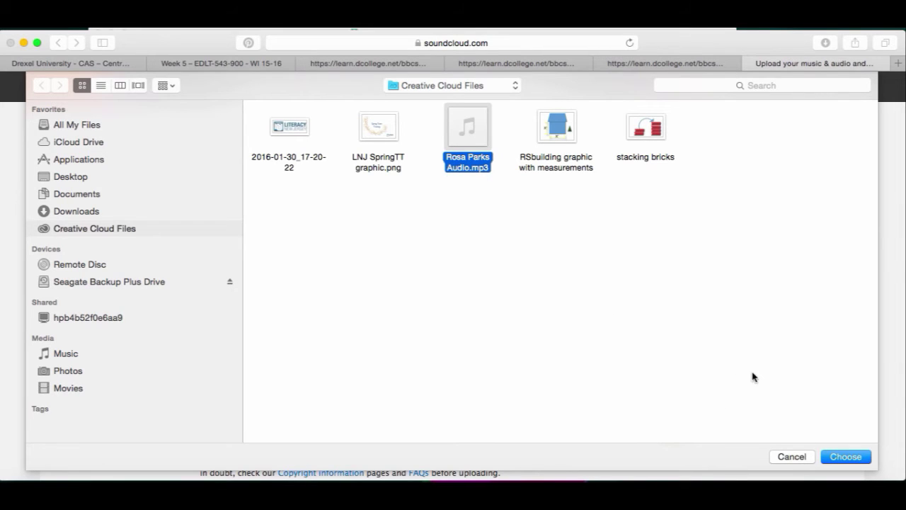
click(852, 457)
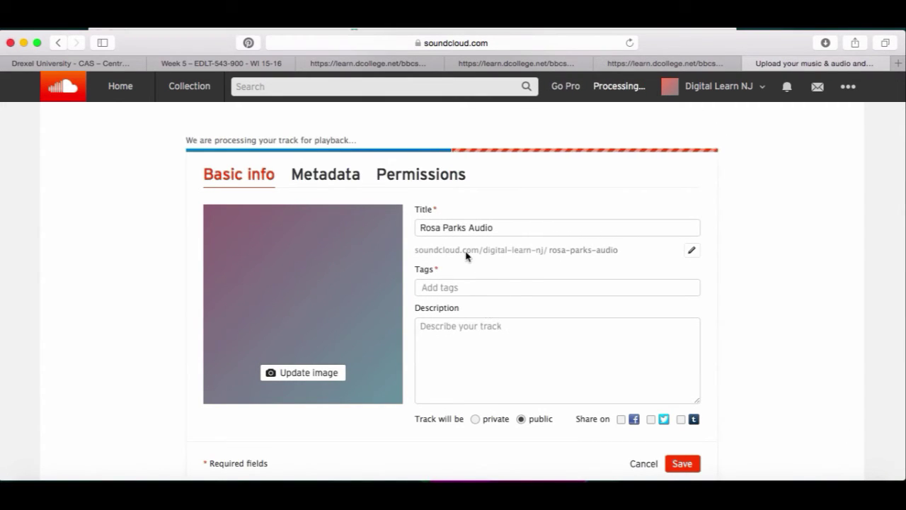
Add the tags "rosa parks" and "pronunciation practice" to the uploaded track
click(460, 291)
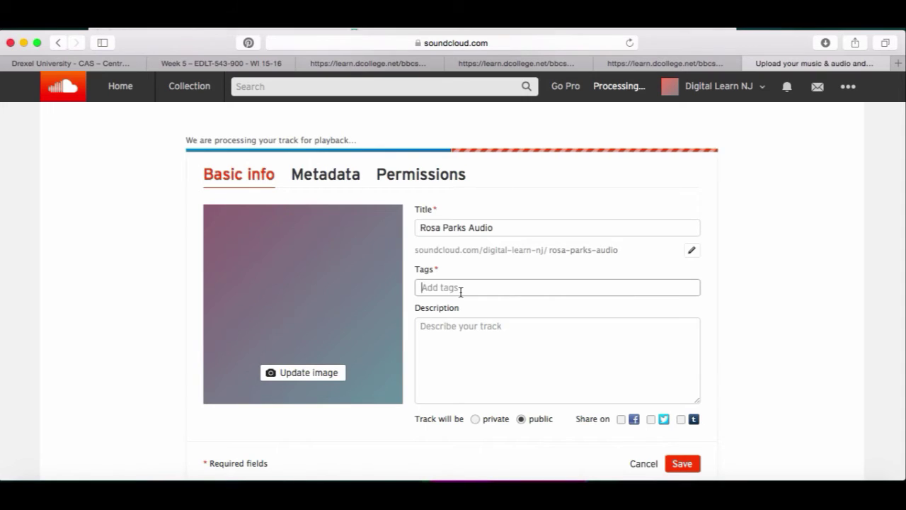
text(rosa parks)
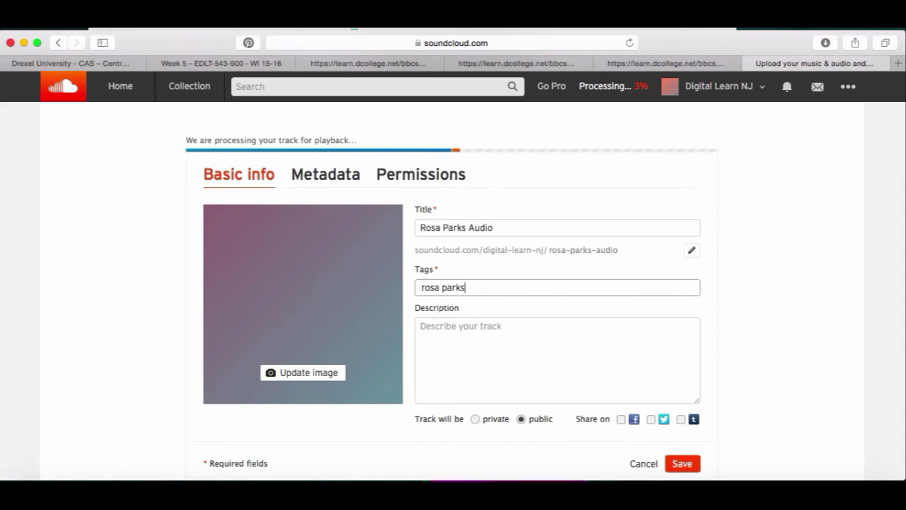
key(Return)
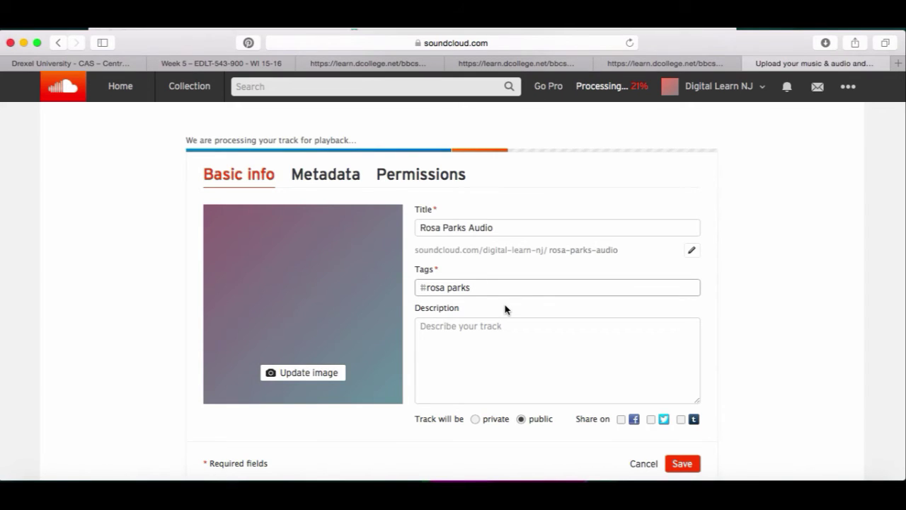
text(pronuncia)
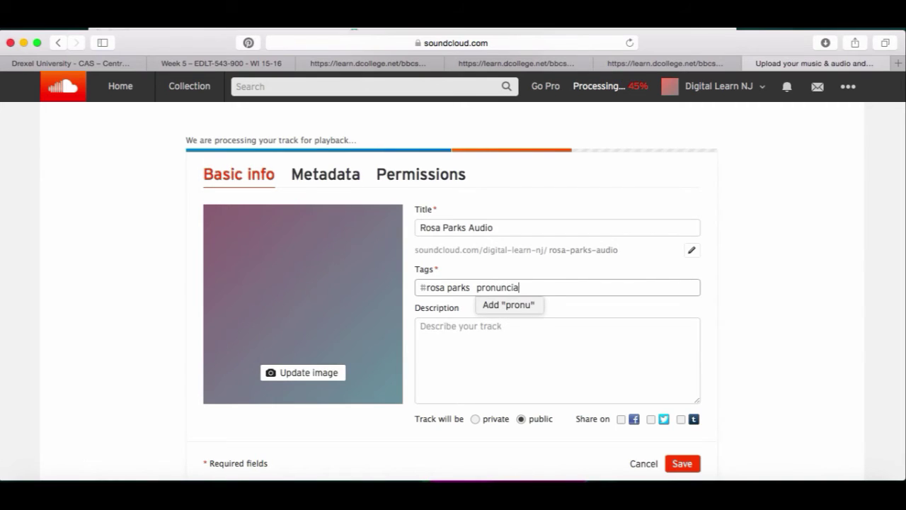
text(tion practice)
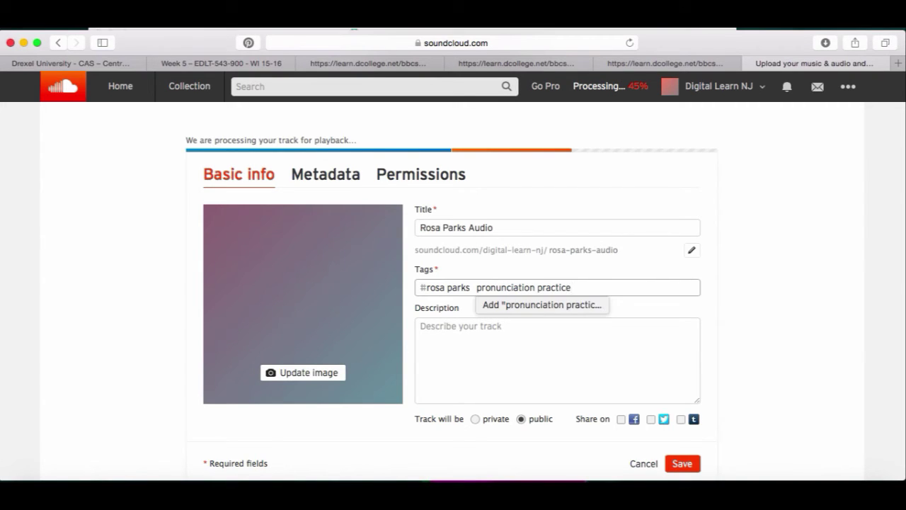
key(Return)
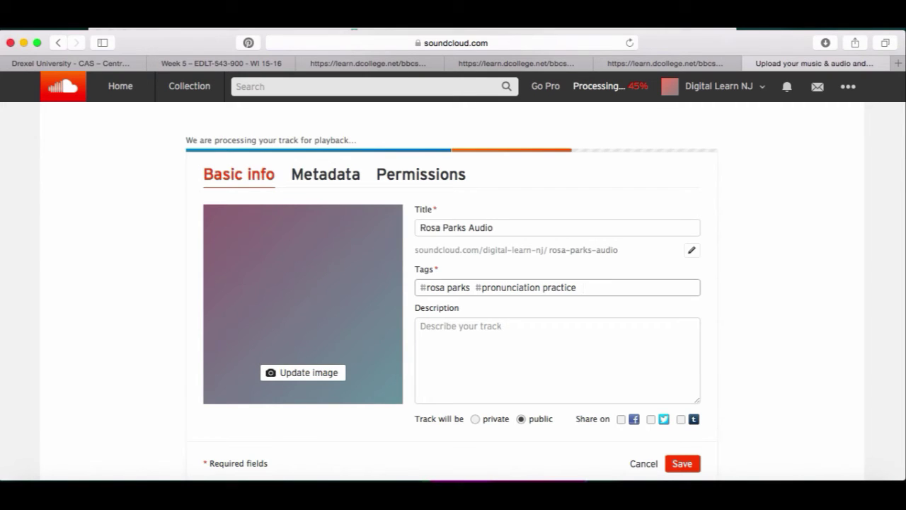
Make the Rosa Parks Audio track private, leaving its description empty, and save it
click(430, 331)
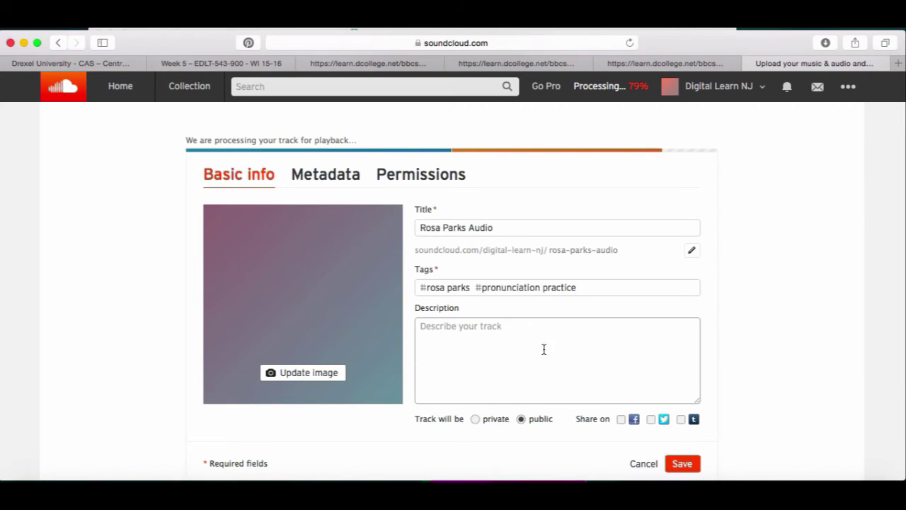
scroll(742, 373, down, 2)
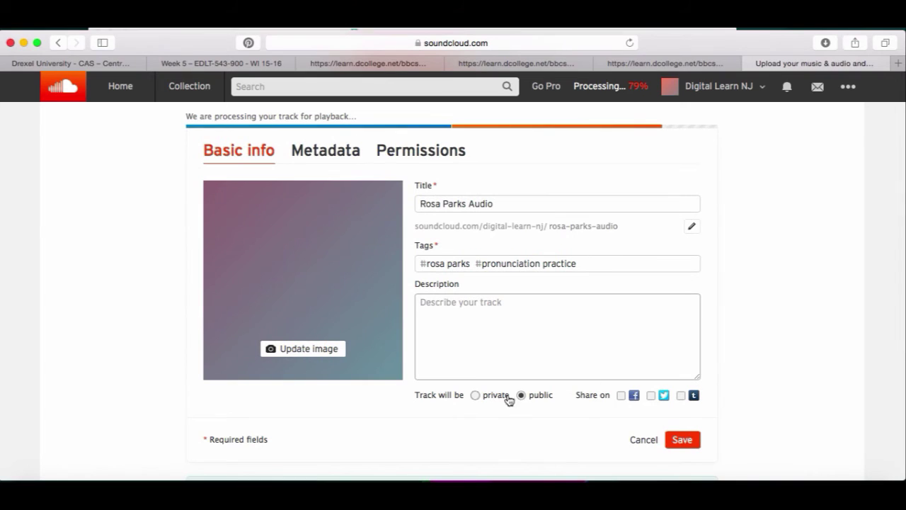
click(475, 395)
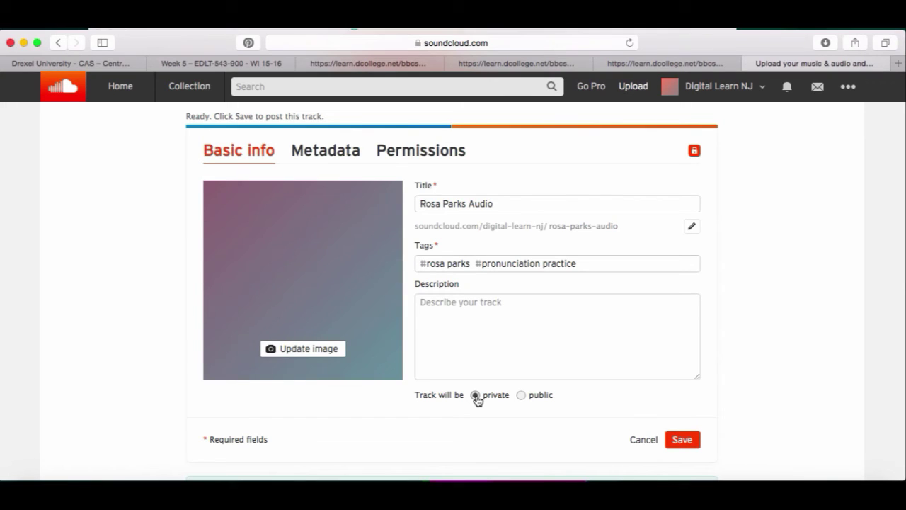
click(520, 396)
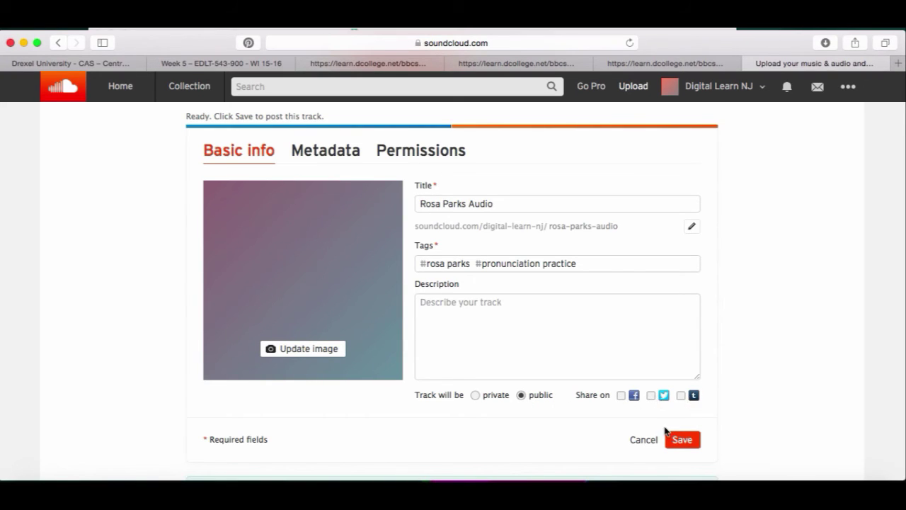
click(475, 396)
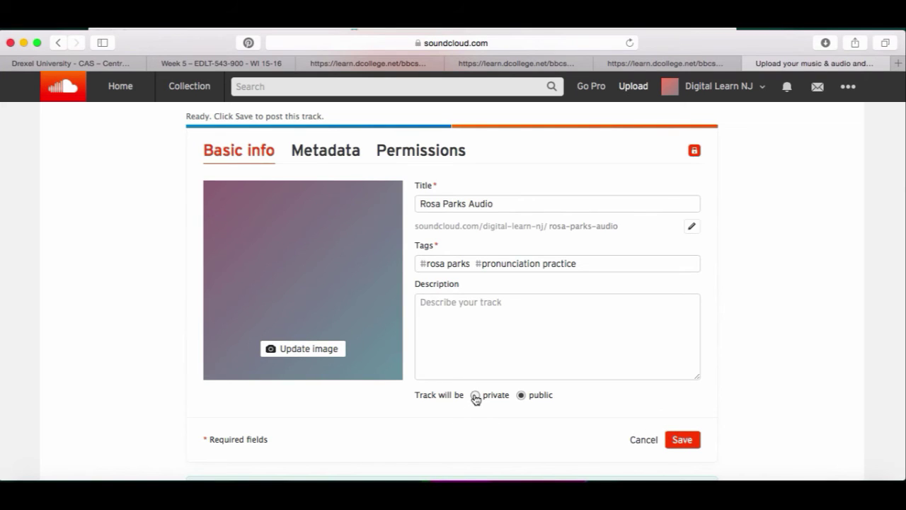
click(682, 442)
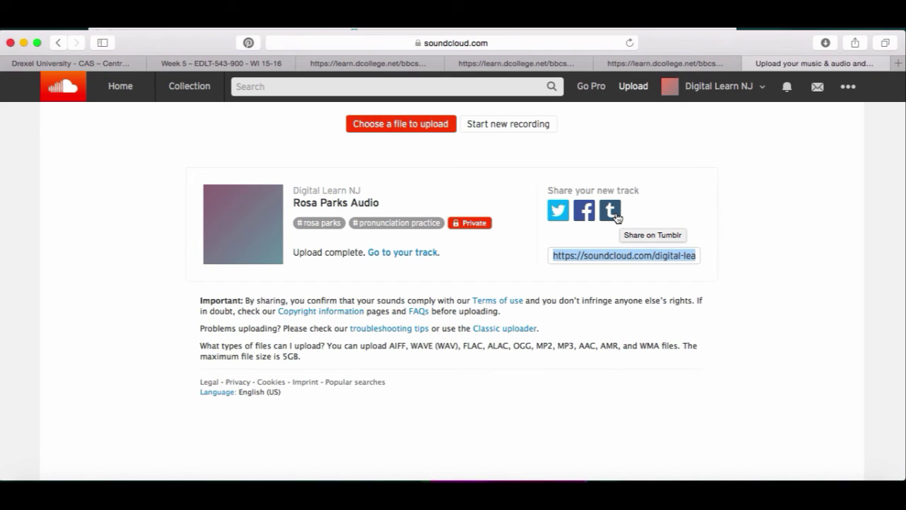
Return to the home stream, play the Rosa Parks Audio track briefly and pause it
click(120, 91)
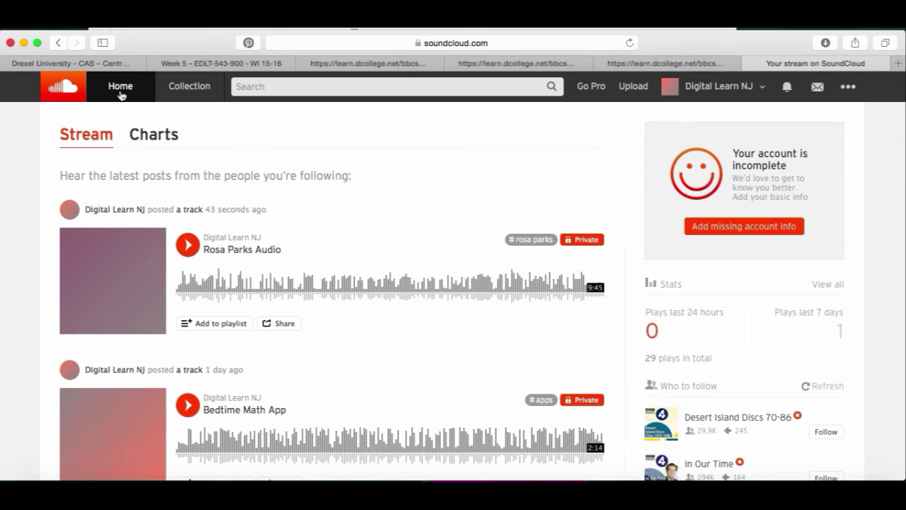
mouse_move(298, 256)
click(190, 245)
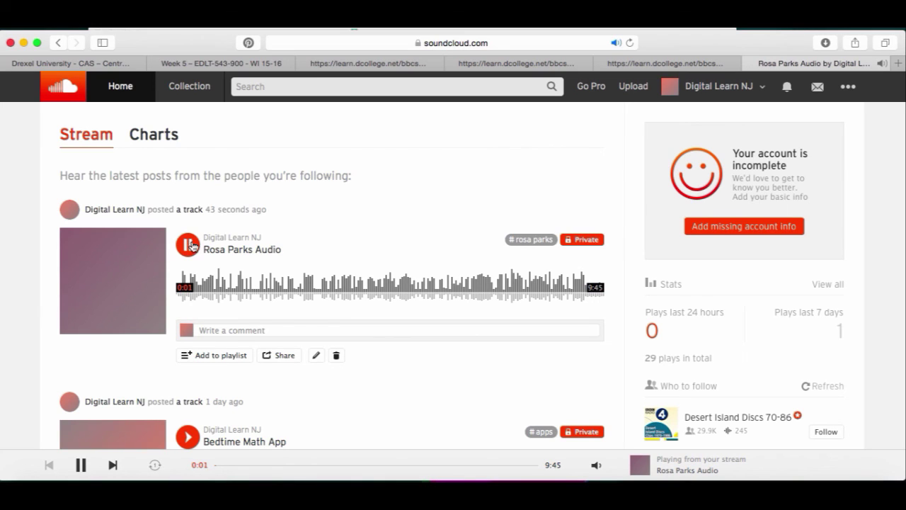
click(188, 246)
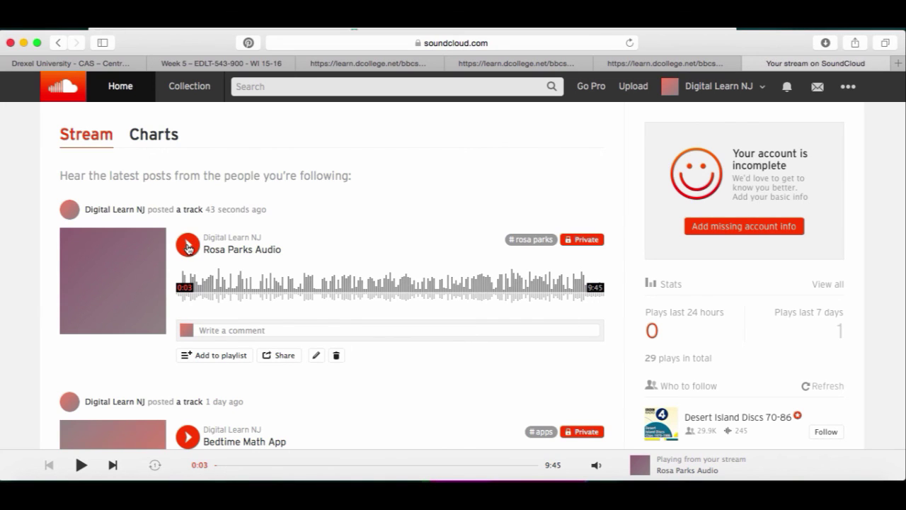